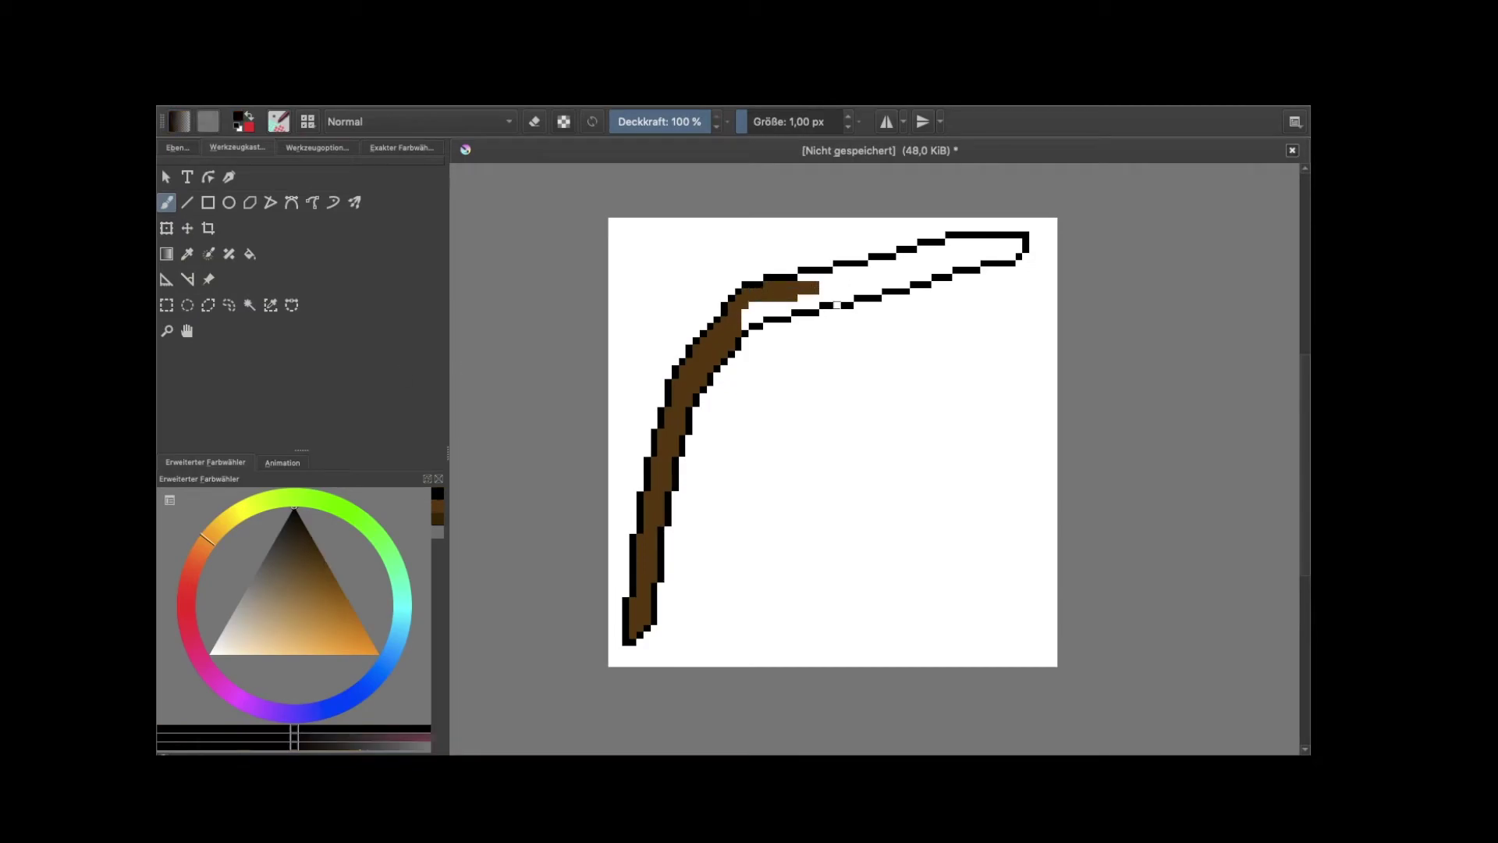
# - Fill the bow's upper limb brown and draw a straight grey string between its tips
pyautogui.moveTo(741, 304); pyautogui.dragTo(1014, 246)
pyautogui.press('v')
pyautogui.moveTo(643, 639); pyautogui.dragTo(1026, 261)
# - Cover stray yellow pixels, then shade the bow with lighter brown highlights and darker brown shadows
pyautogui.click(356, 617)
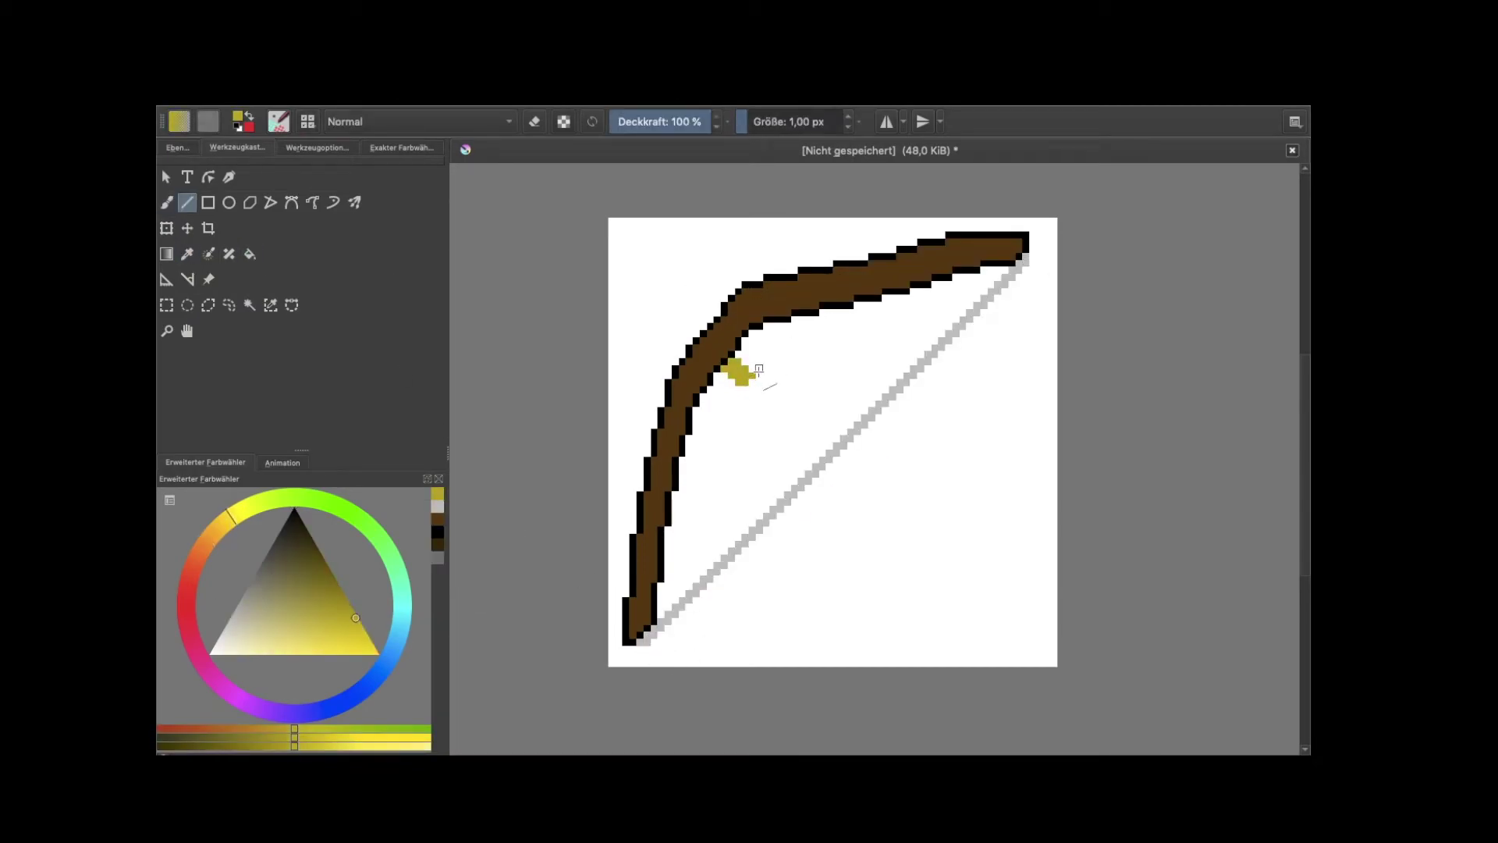
pyautogui.press('b')
pyautogui.moveTo(734, 365); pyautogui.dragTo(753, 379)
pyautogui.moveTo(912, 251); pyautogui.dragTo(999, 248)
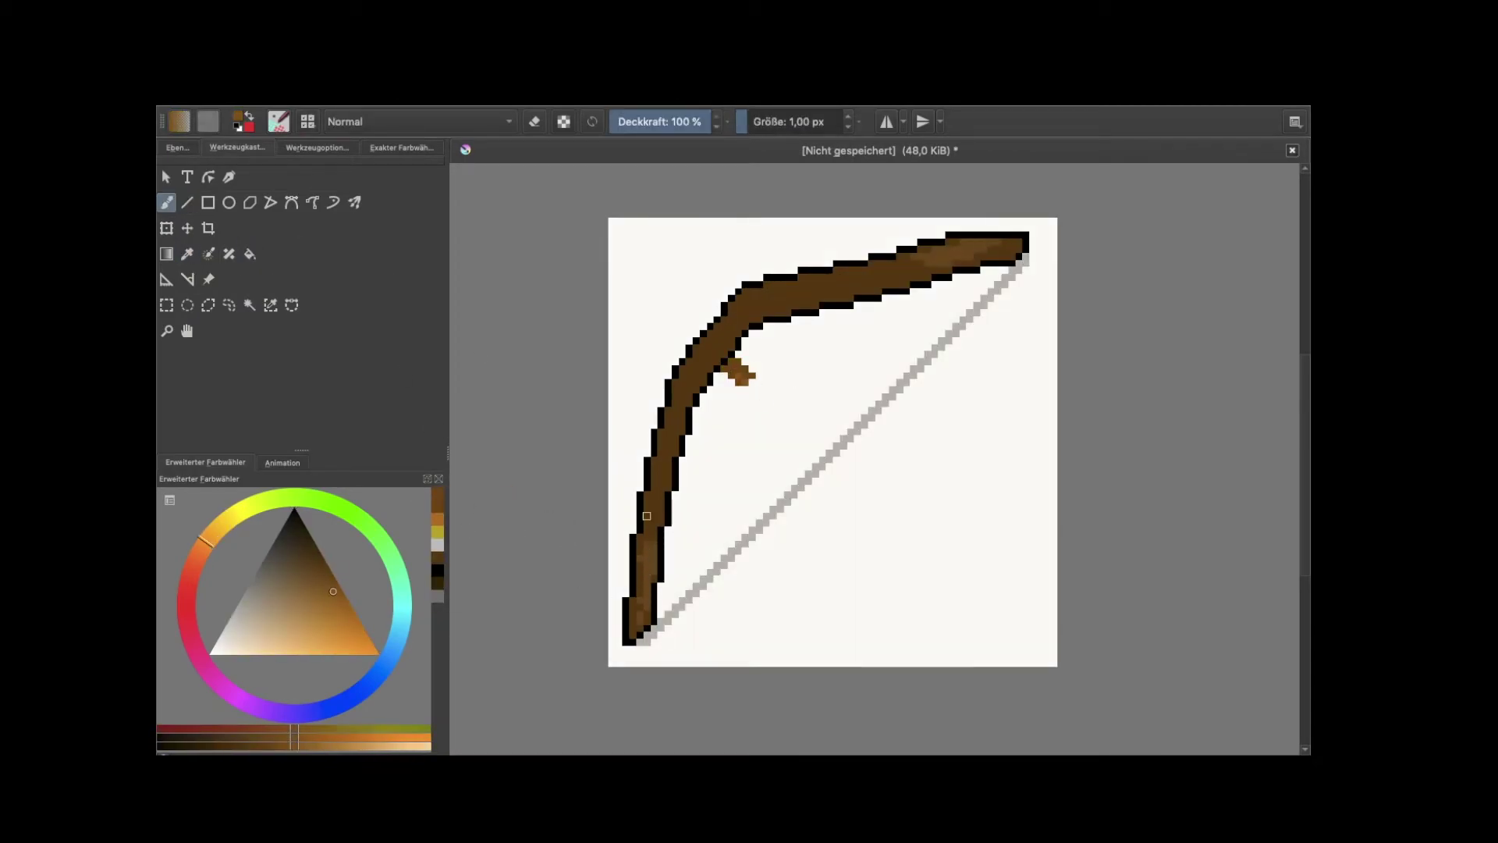
pyautogui.moveTo(655, 468); pyautogui.dragTo(655, 518)
pyautogui.moveTo(878, 269); pyautogui.dragTo(921, 265)
pyautogui.moveTo(674, 410); pyautogui.dragTo(675, 452)
pyautogui.moveTo(835, 277); pyautogui.dragTo(874, 273)
pyautogui.moveTo(686, 362); pyautogui.dragTo(698, 394)
pyautogui.moveTo(749, 300); pyautogui.dragTo(796, 296)
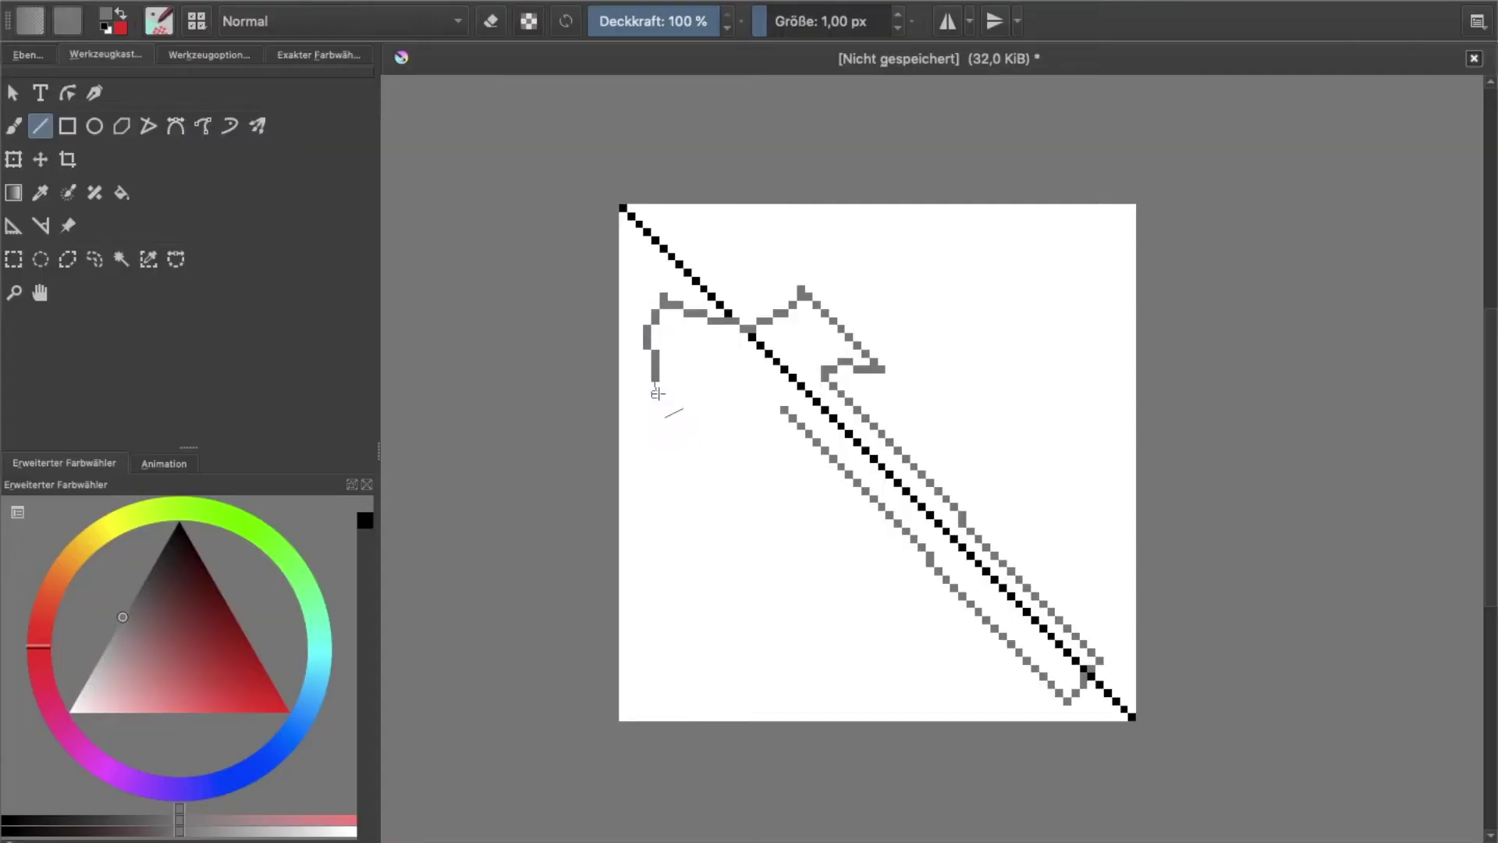
# - Erase the black diagonal guide line from the canvas
pyautogui.press('b')
pyautogui.press('e')
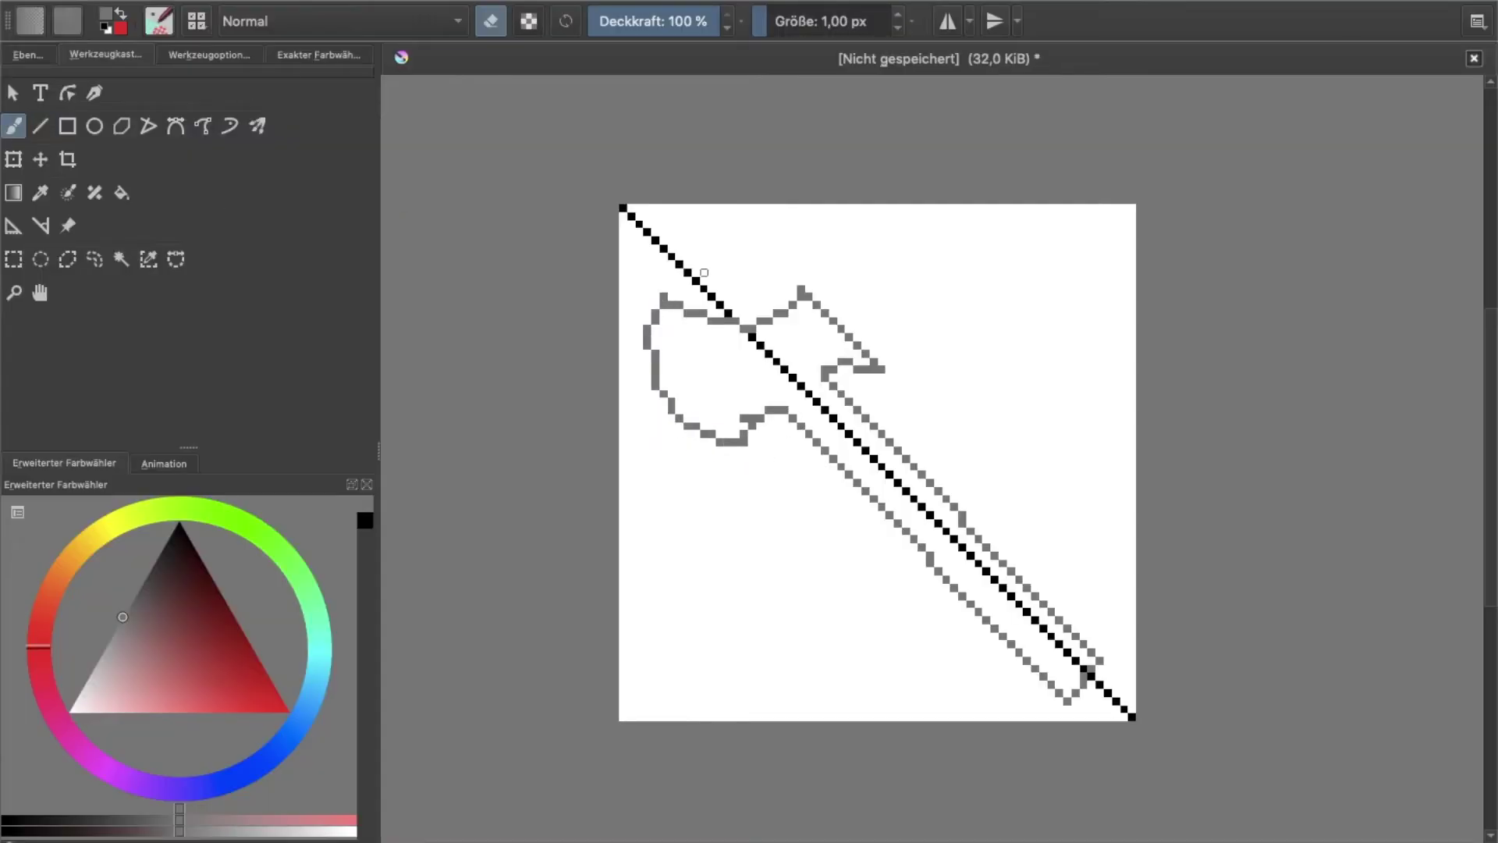
pyautogui.scroll(2, 1072, 648)
pyautogui.moveTo(865, 442); pyautogui.dragTo(1133, 716)
pyautogui.press('e')
# - Trace the axe head and handle outlines in black with straight lines
pyautogui.moveTo(788, 411)
pyautogui.mouseDown()
pyautogui.moveTo(673, 404)
pyautogui.moveTo(665, 307)
pyautogui.mouseUp()
pyautogui.press('v')
pyautogui.moveTo(466, 184); pyautogui.dragTo(465, 234, button='middle')
pyautogui.moveTo(466, 234)
pyautogui.mouseDown()
pyautogui.moveTo(655, 209)
pyautogui.moveTo(772, 323)
pyautogui.moveTo(877, 523)
pyautogui.mouseUp()
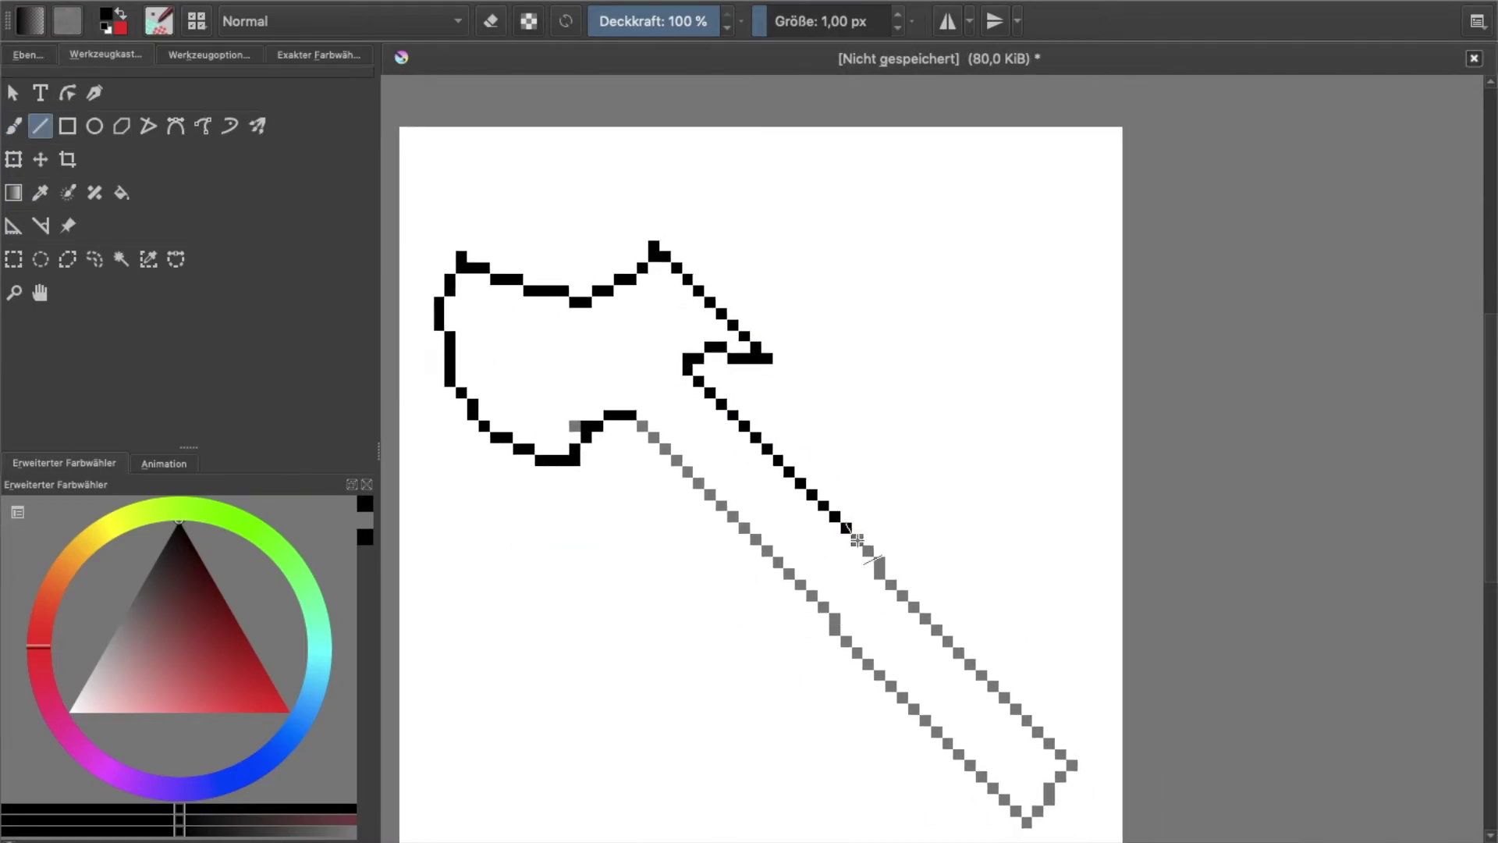
pyautogui.moveTo(638, 380); pyautogui.dragTo(836, 595)
pyautogui.moveTo(836, 594); pyautogui.dragTo(771, 477, button='middle')
pyautogui.moveTo(770, 478); pyautogui.dragTo(963, 668)
pyautogui.moveTo(821, 425); pyautogui.dragTo(1008, 612)
pyautogui.moveTo(780, 390); pyautogui.dragTo(871, 416, button='middle')
# - Fill the outlined handle with a dark brown
pyautogui.moveTo(663, 281); pyautogui.dragTo(706, 242)
pyautogui.click(76, 549)
pyautogui.click(226, 600)
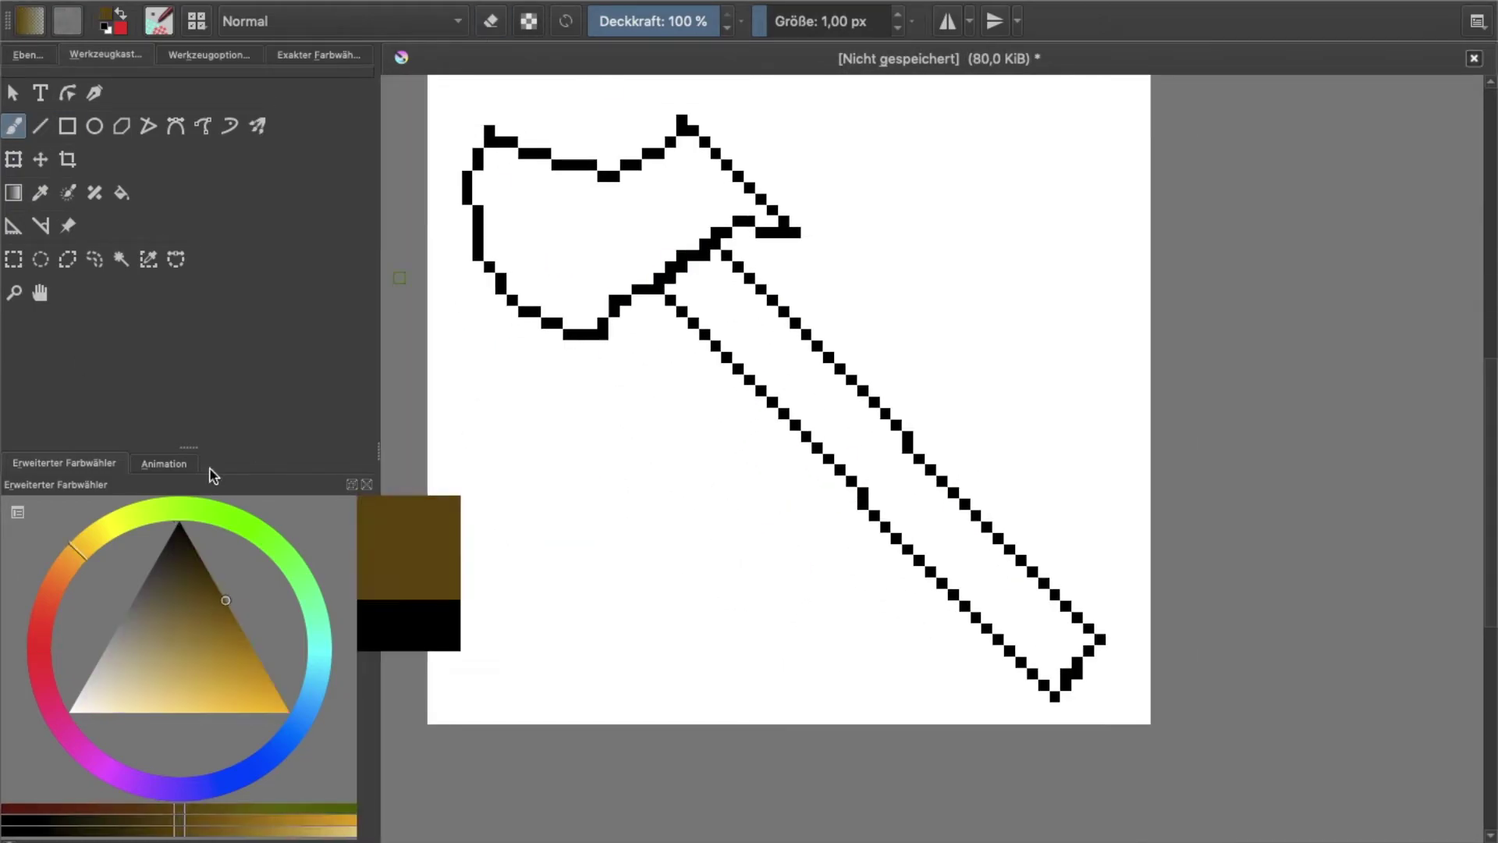
pyautogui.press('f')
pyautogui.click(779, 370)
# - Shade the handle: light gold highlight along the top edge, darker brown shadow below
pyautogui.moveTo(778, 370); pyautogui.dragTo(786, 368, button='middle')
pyautogui.click(200, 682)
pyautogui.press('b')
pyautogui.moveTo(714, 253); pyautogui.dragTo(880, 410)
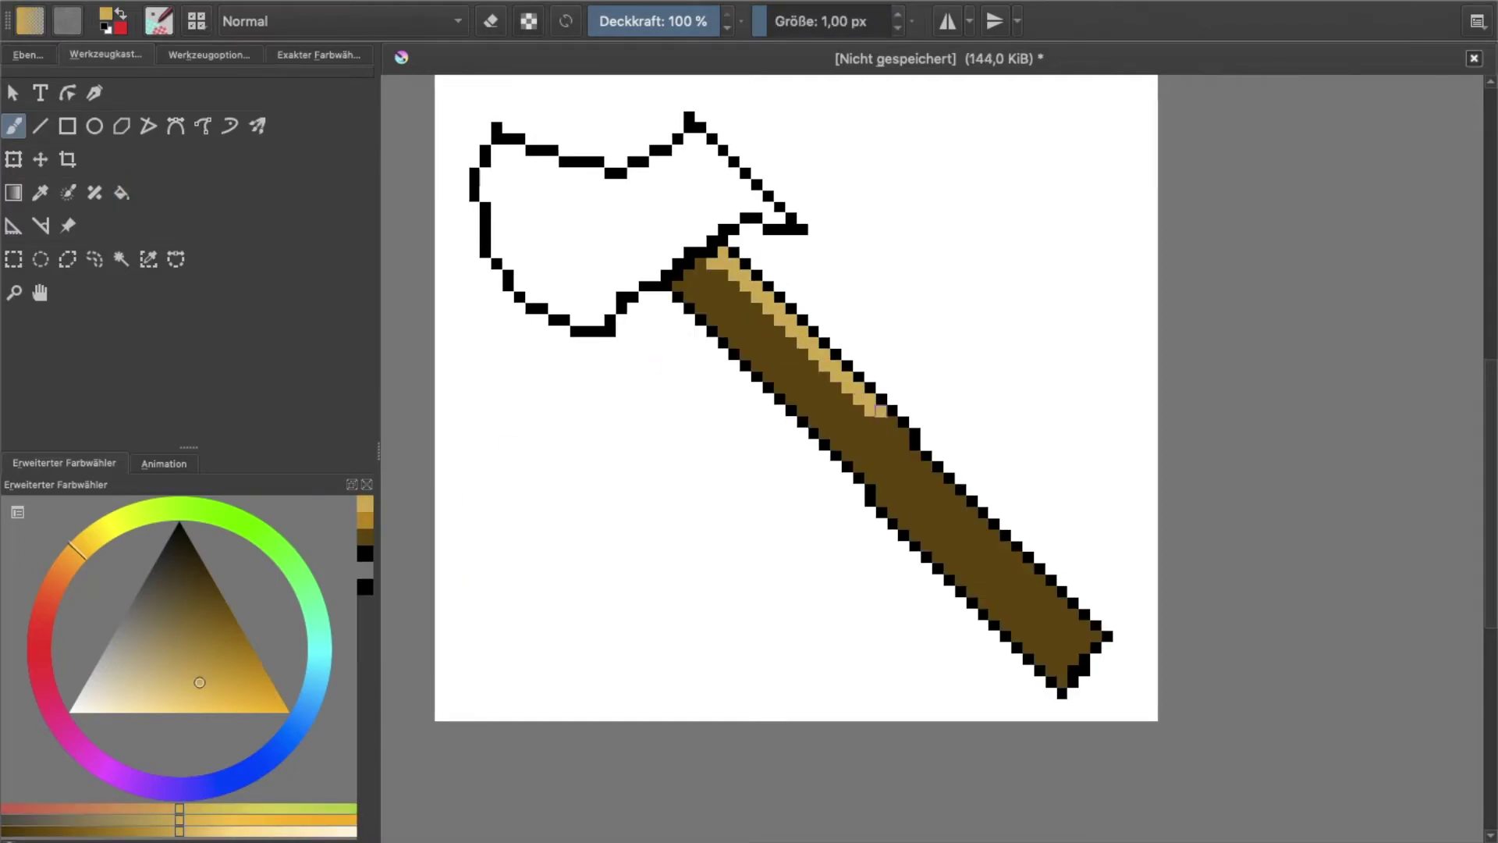
pyautogui.click(208, 570)
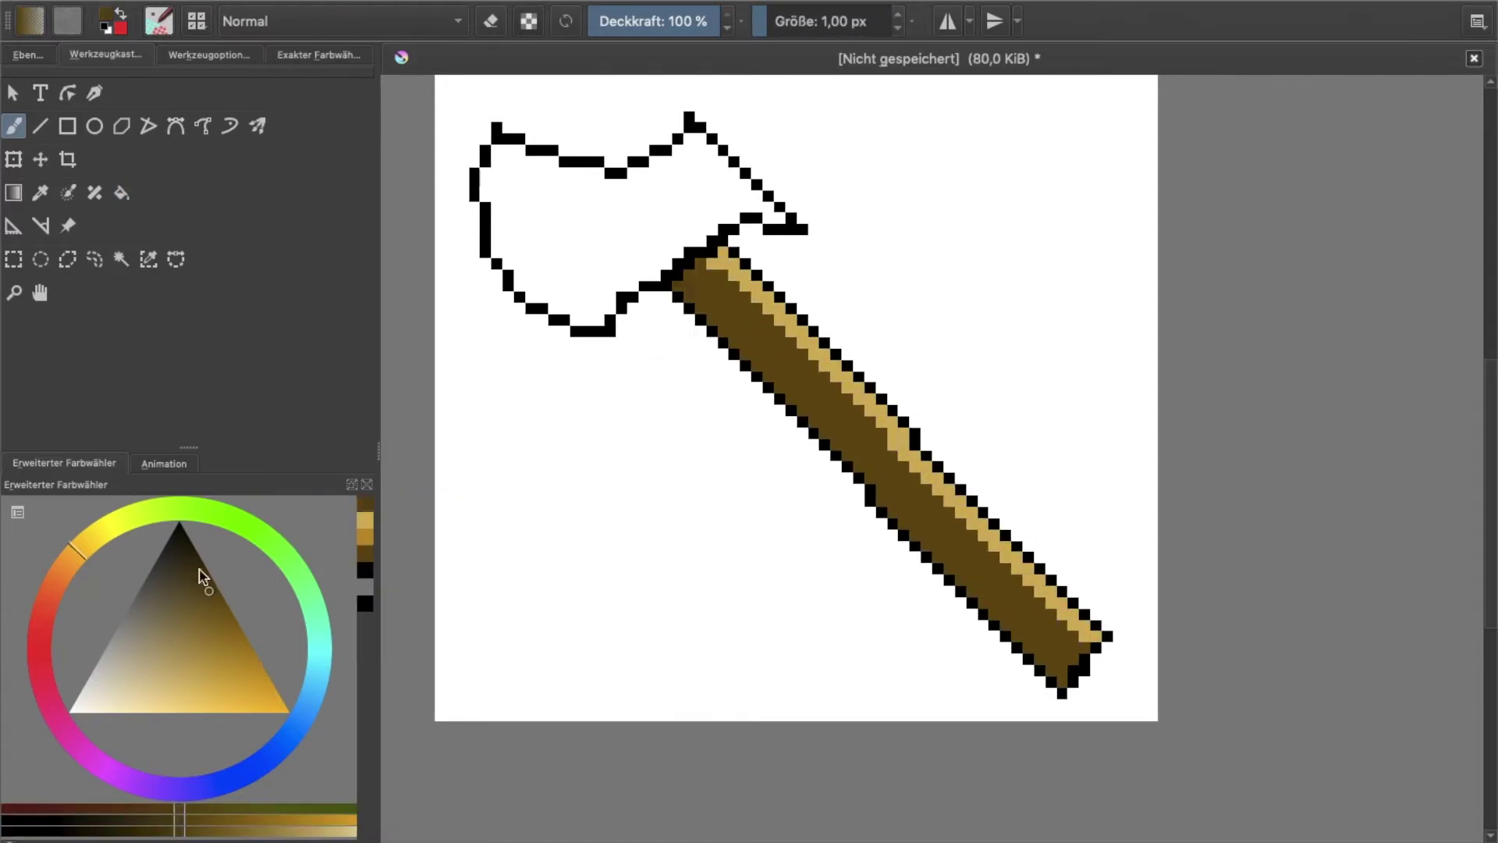
pyautogui.moveTo(691, 293)
pyautogui.mouseDown()
pyautogui.moveTo(833, 425)
pyautogui.moveTo(915, 535)
pyautogui.mouseUp()
pyautogui.moveTo(915, 535); pyautogui.dragTo(837, 384, button='middle')
pyautogui.moveTo(984, 538); pyautogui.dragTo(949, 487)
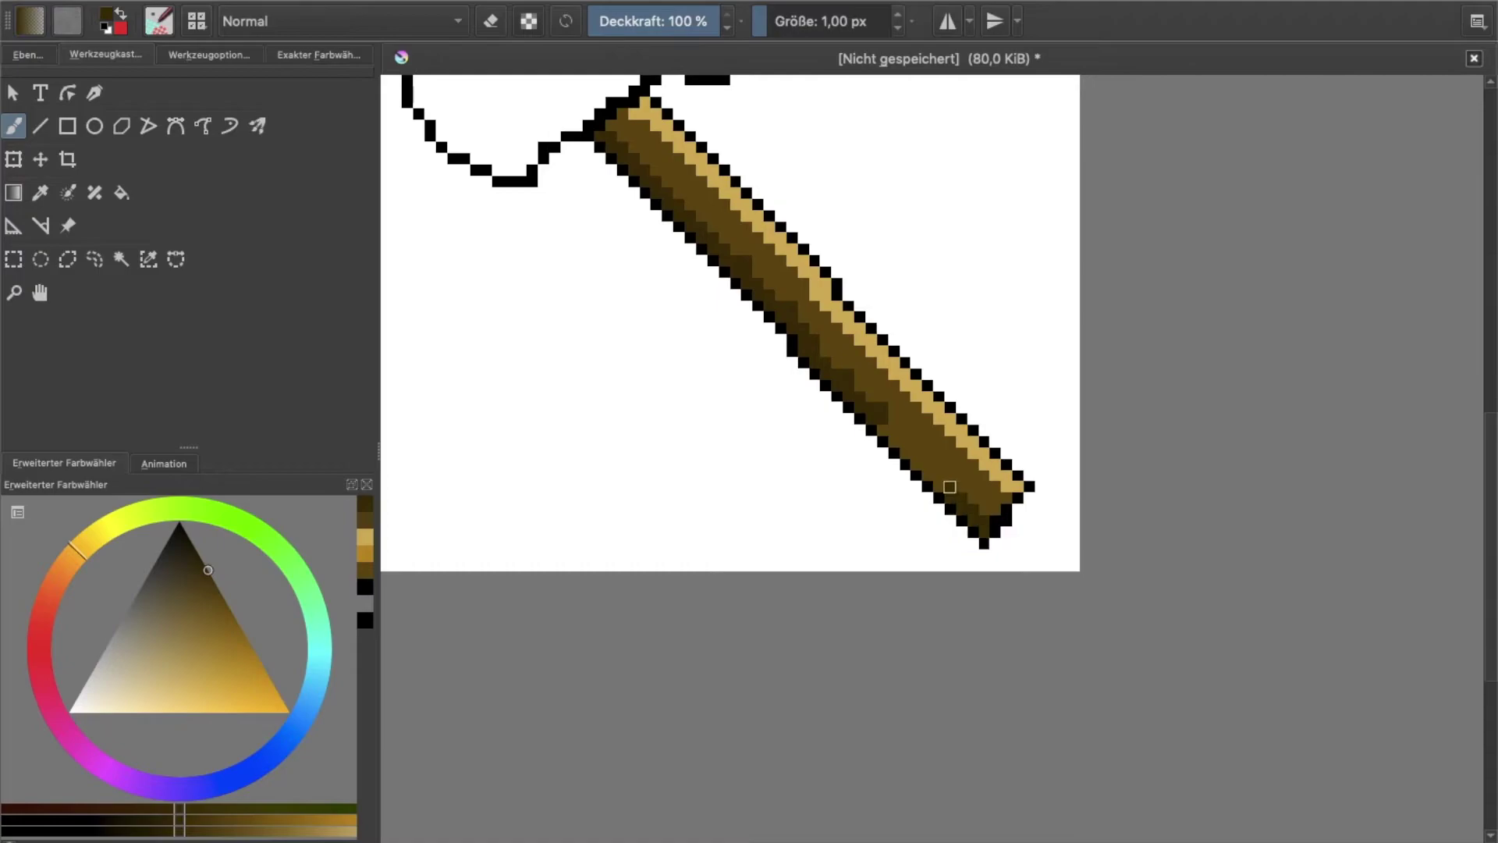
# - Fill the axe head grey, then erase the excess grey along its top and left
pyautogui.click(129, 604)
pyautogui.press('-')
pyautogui.press('f')
pyautogui.click(675, 265)
pyautogui.press('b')
pyautogui.press('e')
pyautogui.moveTo(640, 188); pyautogui.dragTo(796, 195)
pyautogui.moveTo(593, 175)
pyautogui.mouseDown()
pyautogui.moveTo(686, 335)
pyautogui.moveTo(729, 297)
pyautogui.moveTo(611, 251)
pyautogui.moveTo(601, 221)
pyautogui.moveTo(734, 121)
pyautogui.mouseUp()
# - Redraw the head's left and top outline in black and refill the reshaped head grey
pyautogui.press('d')
pyautogui.press('e')
pyautogui.press('v')
pyautogui.moveTo(733, 121); pyautogui.dragTo(835, 251)
pyautogui.press('f')
pyautogui.click(742, 190)
pyautogui.moveTo(742, 191); pyautogui.dragTo(724, 261, button='middle')
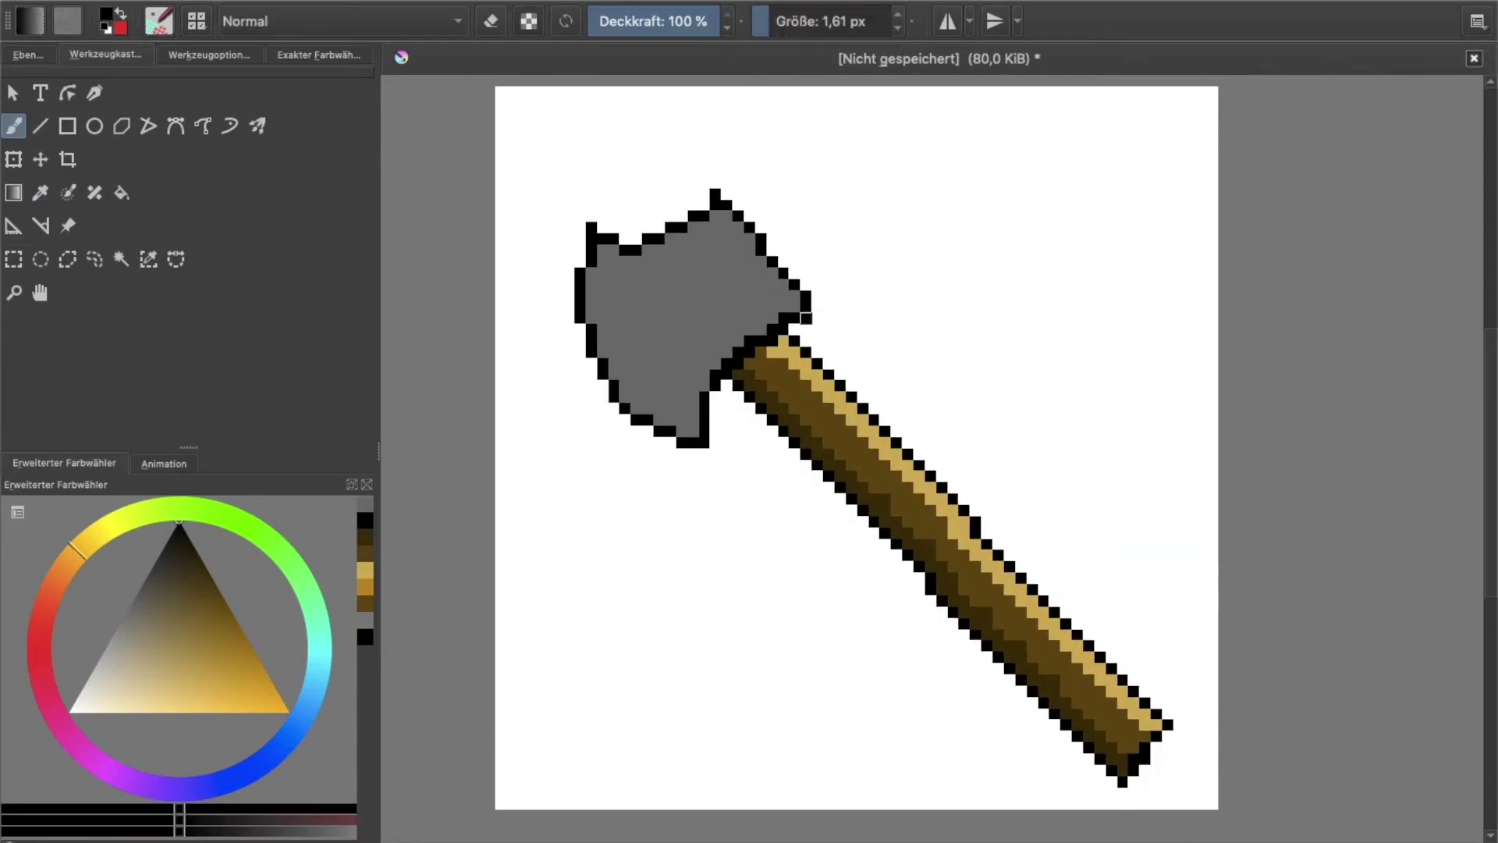
pyautogui.press('v')
pyautogui.moveTo(828, 318)
pyautogui.mouseDown()
pyautogui.moveTo(829, 274)
pyautogui.moveTo(733, 191)
pyautogui.mouseUp()
pyautogui.press('f')
pyautogui.click(788, 257)
# - Paint lighter grey highlights down the left side of the axe head
pyautogui.press('b')
pyautogui.click(121, 618)
pyautogui.moveTo(663, 402)
pyautogui.mouseDown()
pyautogui.moveTo(639, 343)
pyautogui.moveTo(600, 328)
pyautogui.mouseUp()
pyautogui.moveTo(620, 250); pyautogui.dragTo(612, 324)
pyautogui.moveTo(640, 261); pyautogui.dragTo(686, 390)
# - Shade the blade's cutting edge with further grey tones, brightening and darkening the edges
pyautogui.click(114, 630)
pyautogui.moveTo(593, 305); pyautogui.dragTo(648, 409)
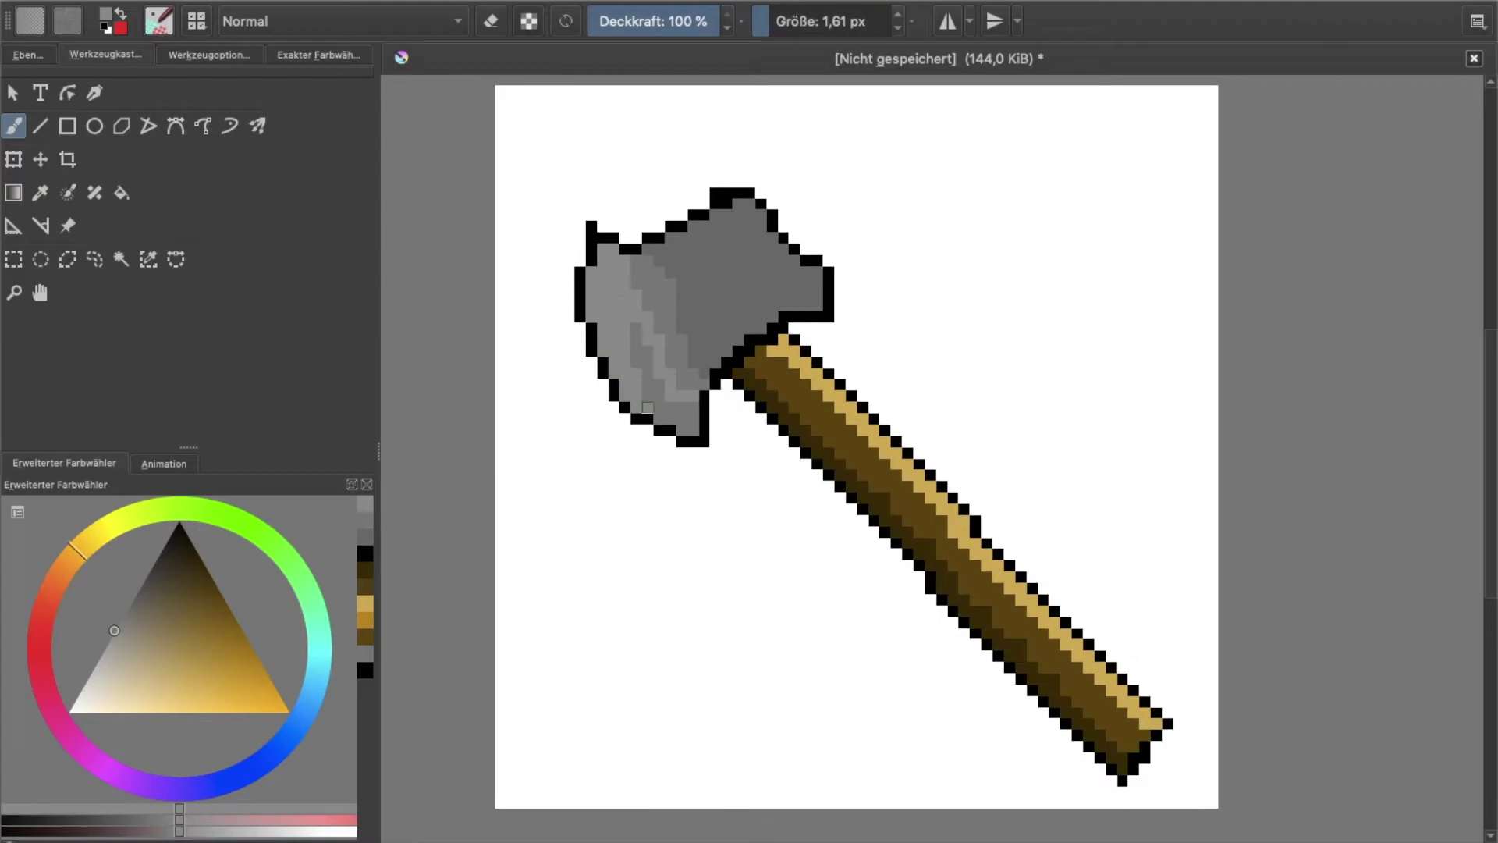
pyautogui.moveTo(702, 468); pyautogui.dragTo(703, 478, button='middle')
pyautogui.moveTo(632, 335); pyautogui.dragTo(663, 410)
pyautogui.click(97, 659)
pyautogui.moveTo(624, 390); pyautogui.dragTo(624, 381, button='middle')
pyautogui.moveTo(592, 273)
pyautogui.mouseDown()
pyautogui.moveTo(613, 378)
pyautogui.moveTo(664, 421)
pyautogui.mouseUp()
pyautogui.click(141, 584)
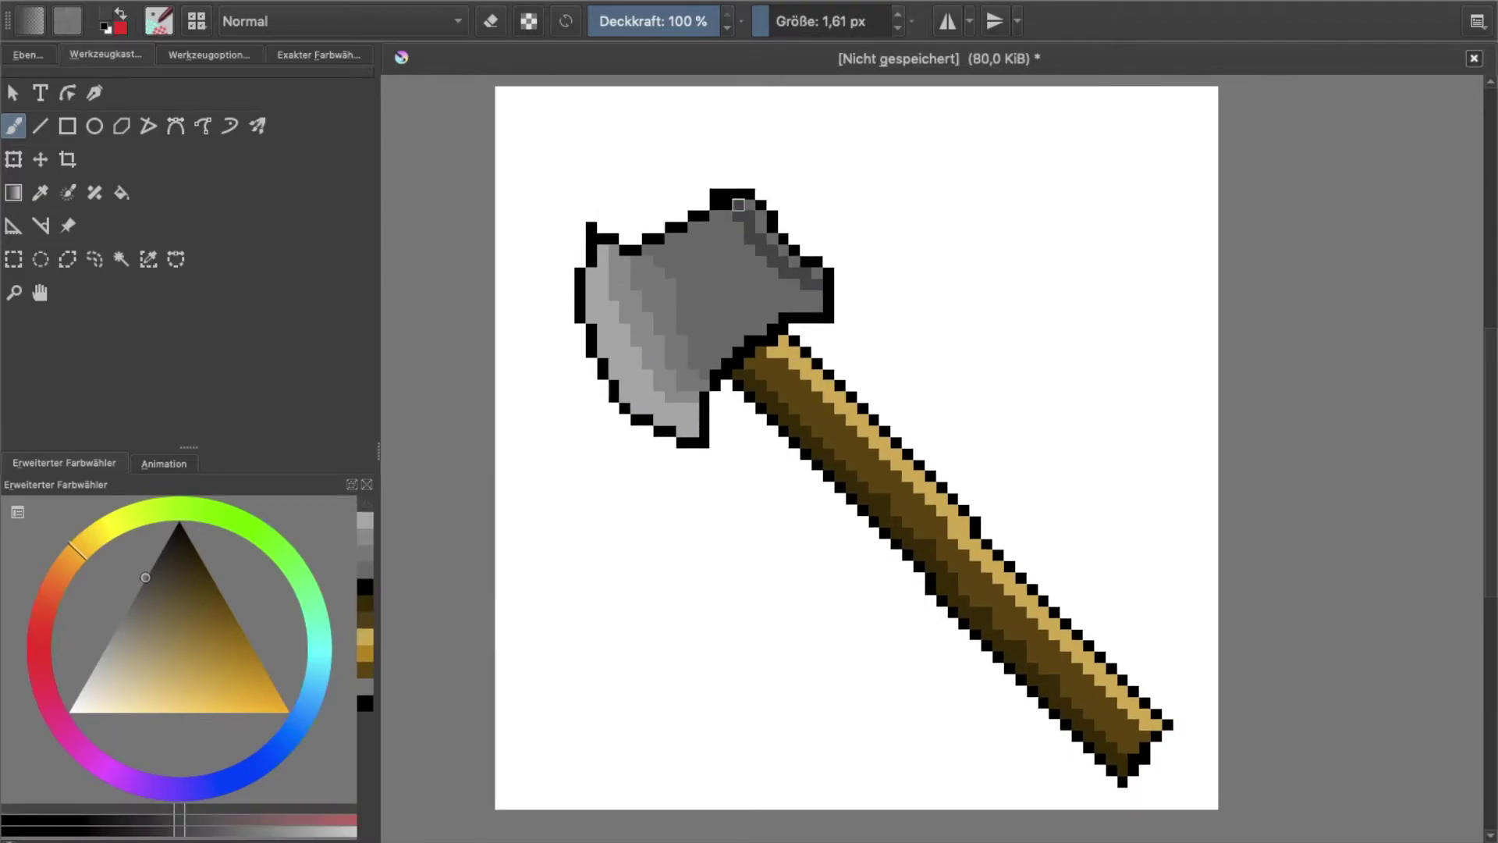